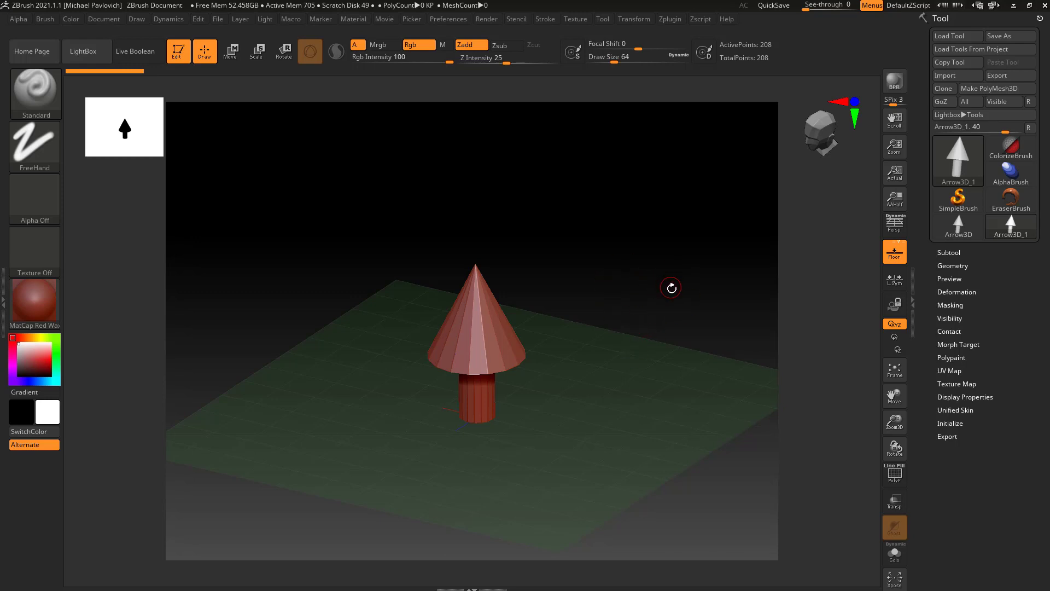
# Step: Practice panning and rotating around the arrow model, snap to a straight top view, and return to a closer perspective angle
pyautogui.moveTo(687, 241)
pyautogui.mouseDown()
pyautogui.moveTo(719, 251)
pyautogui.moveTo(710, 219)
pyautogui.moveTo(666, 227)
pyautogui.moveTo(680, 253)
pyautogui.moveTo(689, 234)
pyautogui.mouseUp()
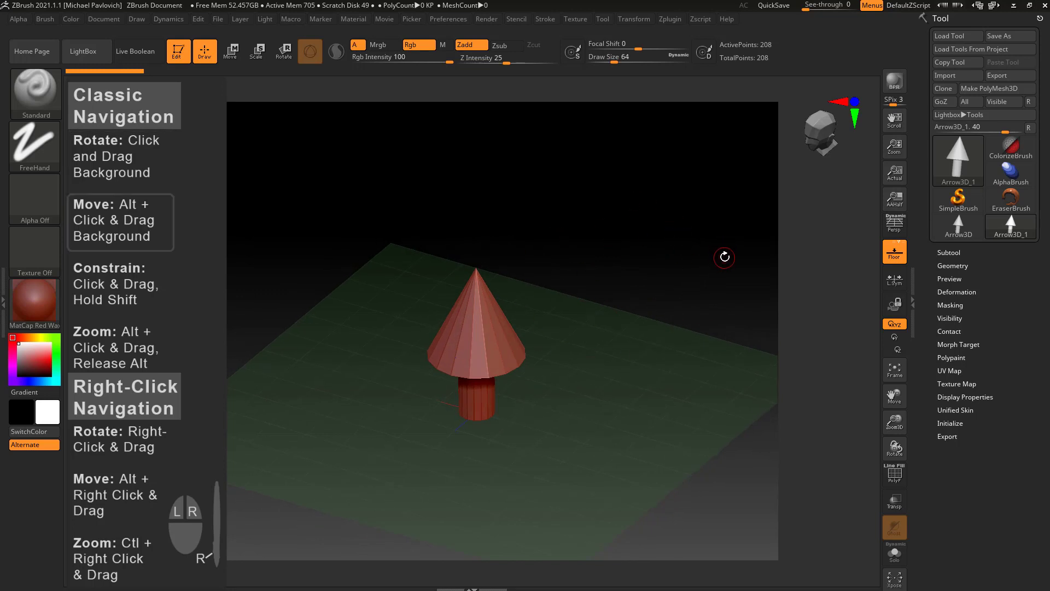
pyautogui.keyDown('alt'); pyautogui.moveTo(727, 250); pyautogui.dragTo(622, 241); pyautogui.keyUp('alt')
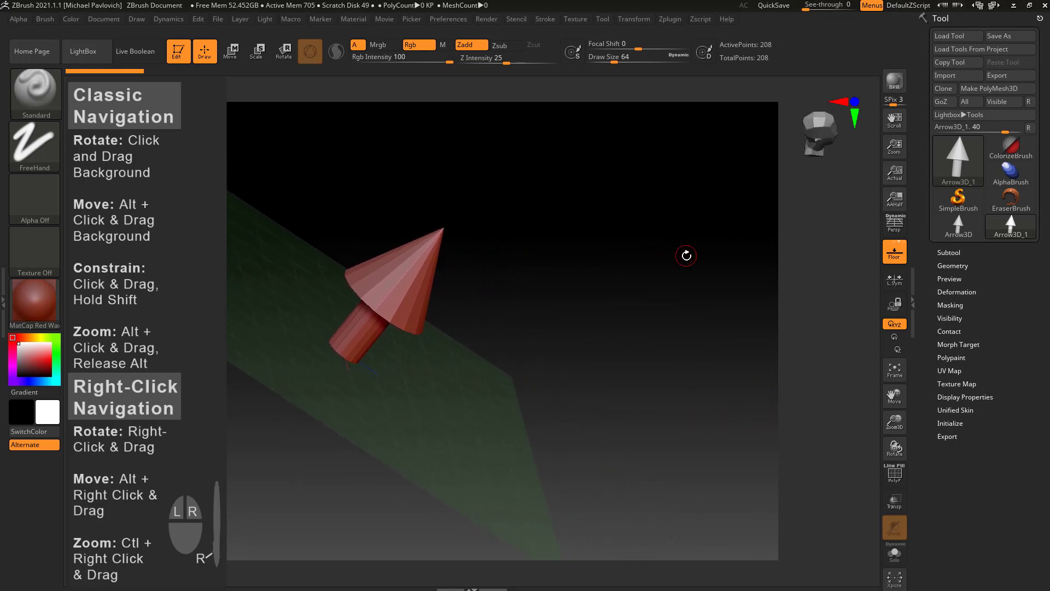
pyautogui.moveTo(685, 255); pyautogui.dragTo(654, 253)
pyautogui.moveTo(564, 221); pyautogui.dragTo(709, 320)
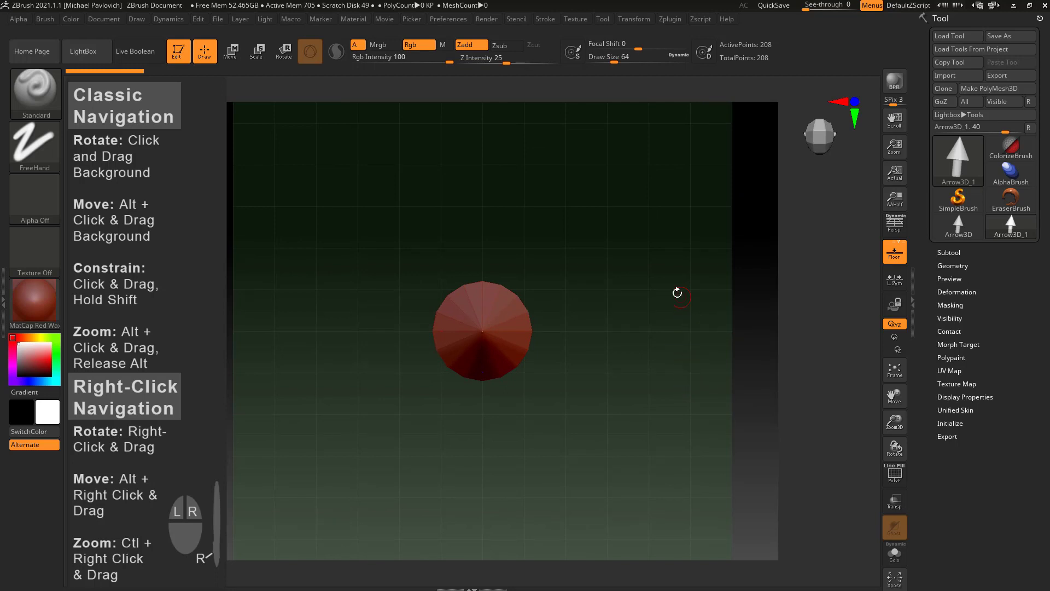
pyautogui.moveTo(674, 310); pyautogui.dragTo(653, 303)
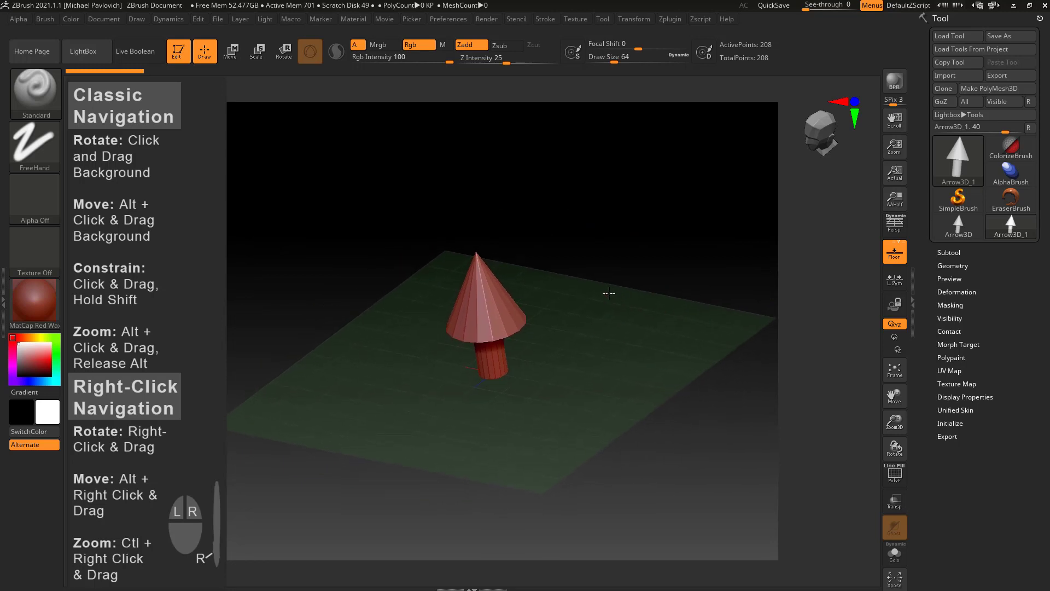
pyautogui.moveTo(608, 292); pyautogui.dragTo(688, 324)
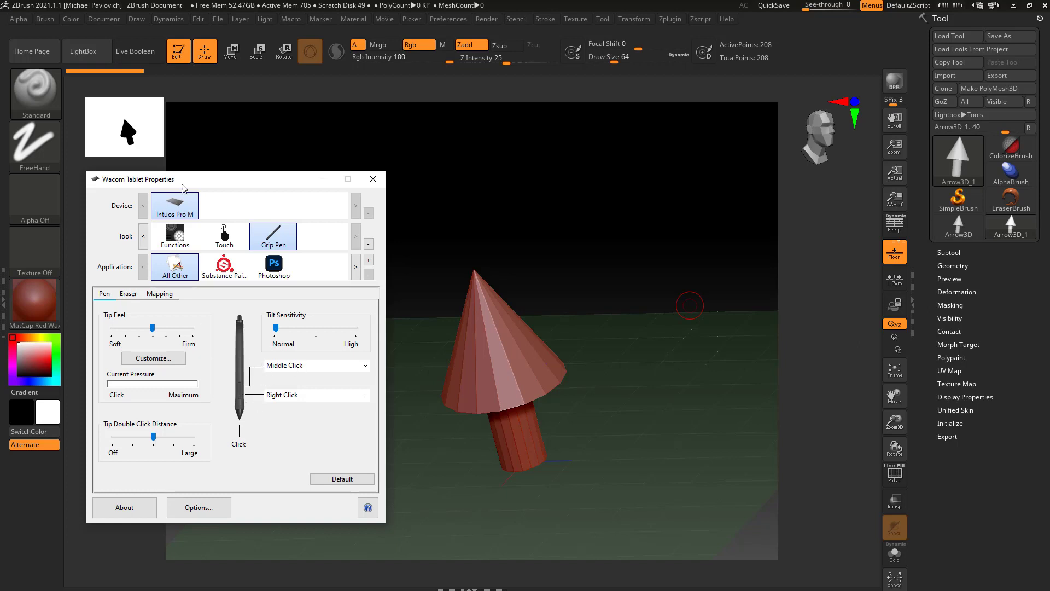
# Step: Move the Wacom Tablet Properties window off the canvas and rotate the view around the arrow with right-click navigation
pyautogui.moveTo(206, 185); pyautogui.dragTo(0, 214)
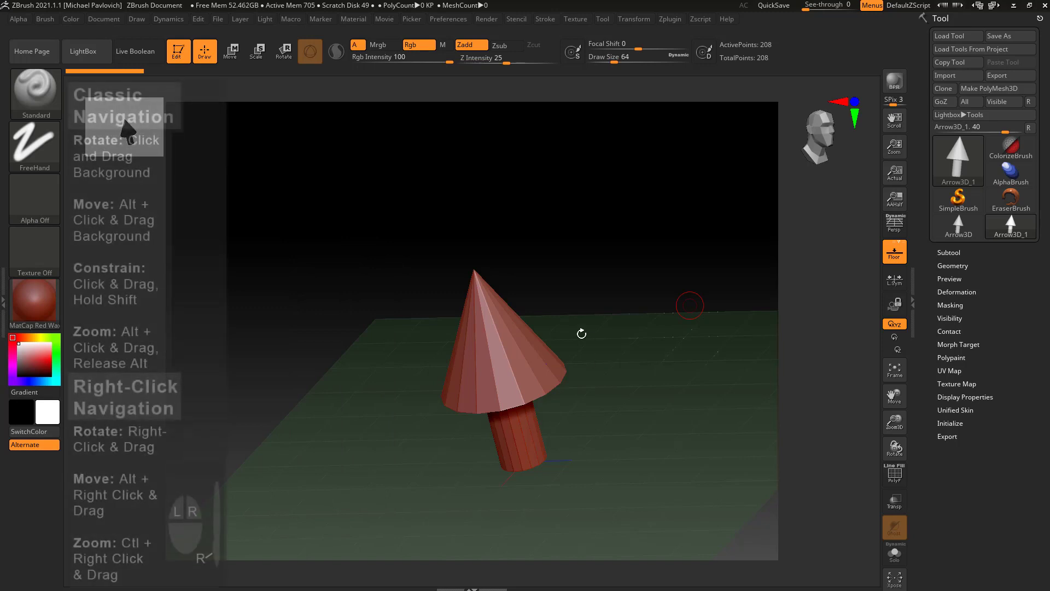
pyautogui.moveTo(479, 310); pyautogui.dragTo(503, 320, button='right')
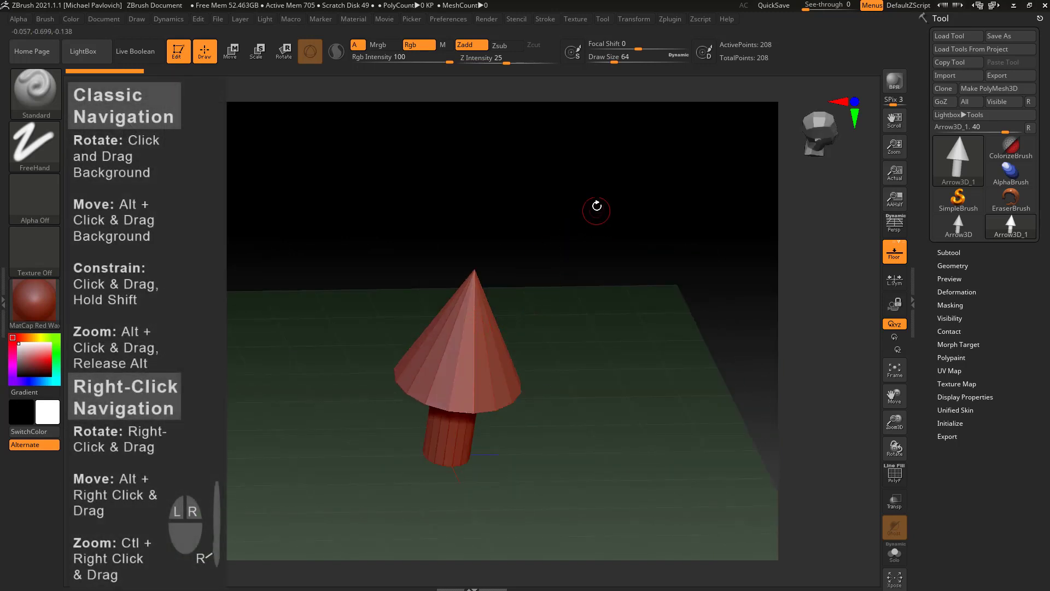
pyautogui.moveTo(596, 213)
pyautogui.mouseDown(button='right')
pyautogui.moveTo(575, 206)
pyautogui.moveTo(592, 218)
pyautogui.mouseUp(button='right')
pyautogui.click(461, 364)
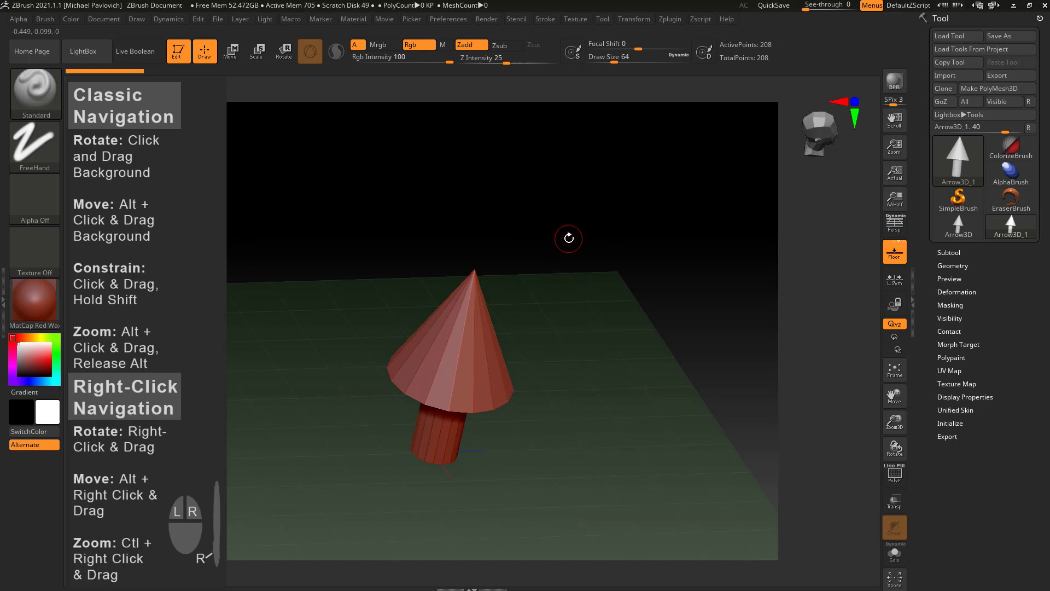
# Step: Zoom in and out on the arrow and orbit to an oblique view from above the cone
pyautogui.moveTo(569, 238); pyautogui.dragTo(527, 290)
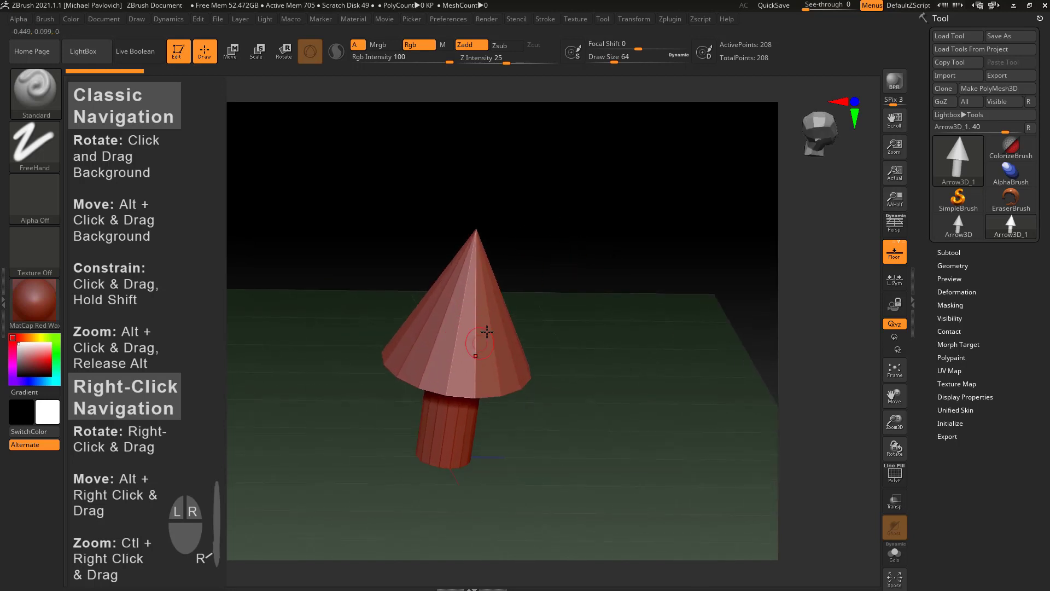
pyautogui.moveTo(486, 332)
pyautogui.mouseDown()
pyautogui.moveTo(560, 274)
pyautogui.moveTo(471, 342)
pyautogui.mouseUp()
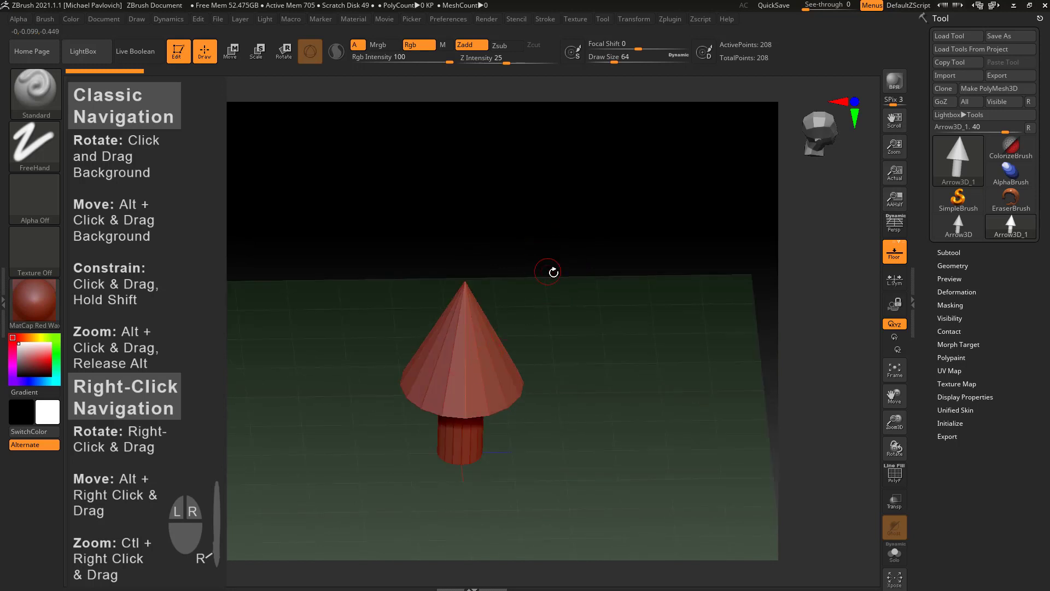
pyautogui.moveTo(560, 249); pyautogui.dragTo(601, 314)
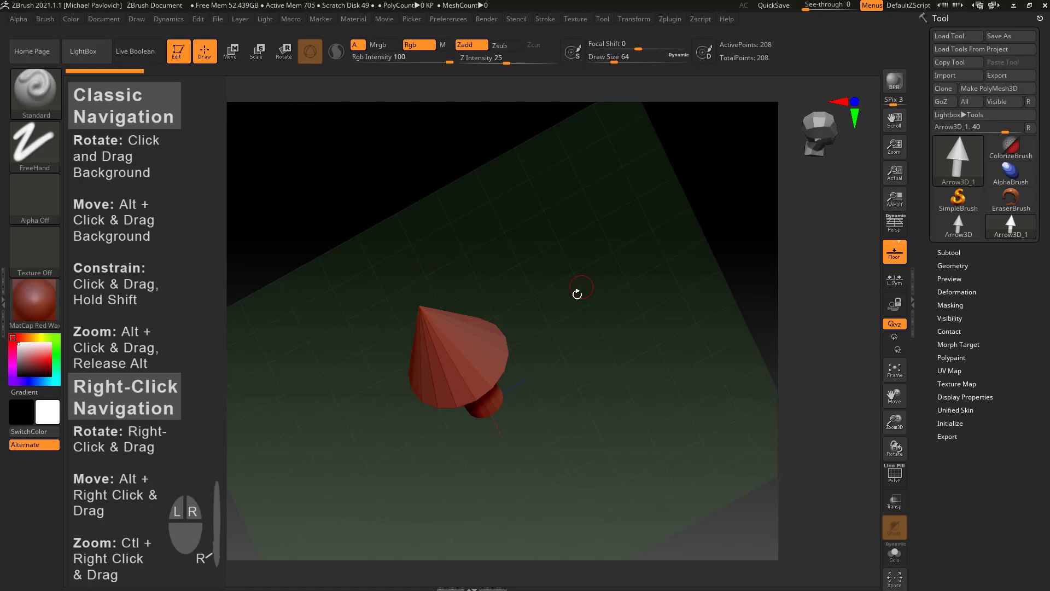
pyautogui.moveTo(539, 269); pyautogui.dragTo(534, 263)
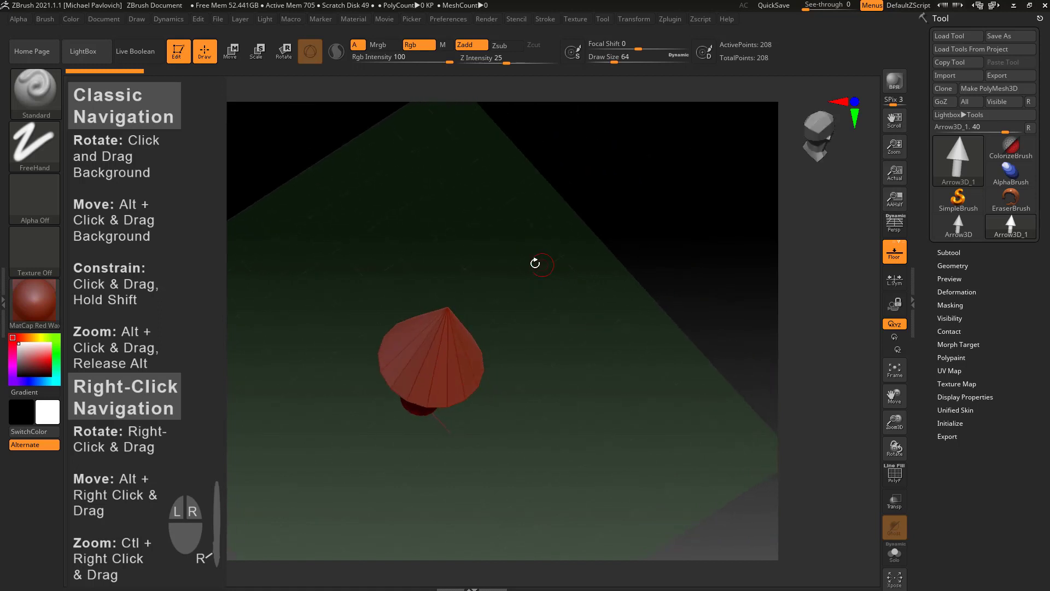
pyautogui.moveTo(533, 276)
pyautogui.mouseDown(button='right')
pyautogui.moveTo(548, 239)
pyautogui.moveTo(495, 268)
pyautogui.moveTo(488, 234)
pyautogui.moveTo(538, 270)
pyautogui.mouseUp(button='right')
pyautogui.moveTo(444, 386); pyautogui.dragTo(467, 336, button='right')
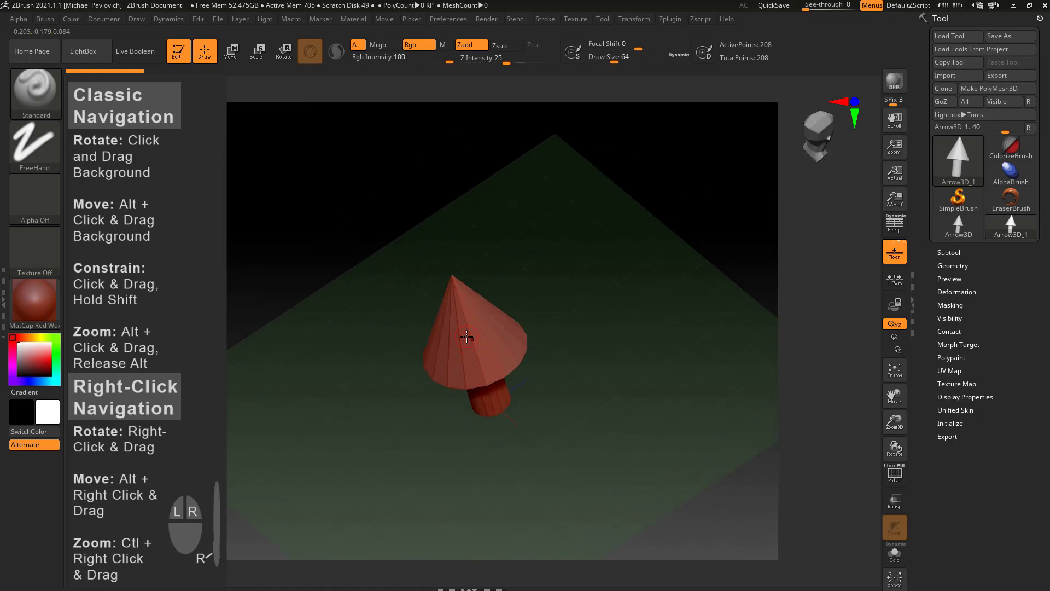
# Step: Shift the arrow slightly within the canvas and zoom in and out while keeping the same viewing angle
pyautogui.keyDown('alt'); pyautogui.moveTo(509, 310); pyautogui.dragTo(436, 360, button='right'); pyautogui.keyUp('alt')
pyautogui.keyDown('alt'); pyautogui.moveTo(670, 158); pyautogui.dragTo(622, 140, button='right'); pyautogui.keyUp('alt')
pyautogui.keyDown('alt'); pyautogui.moveTo(551, 349); pyautogui.dragTo(608, 325, button='right'); pyautogui.keyUp('alt')
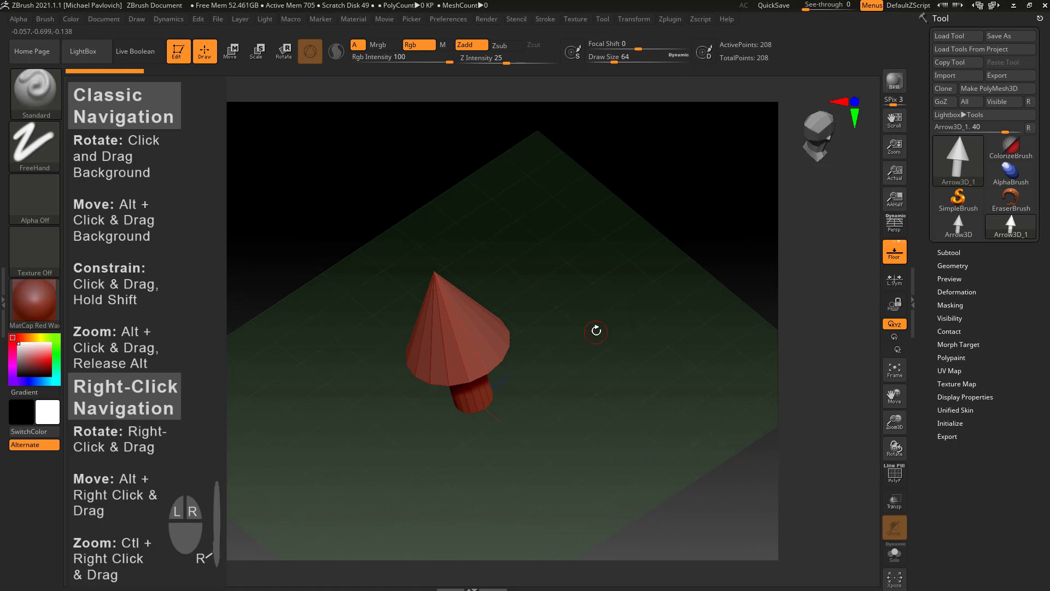
pyautogui.moveTo(483, 332)
pyautogui.keyDown('ctrl'); pyautogui.mouseDown(button='right')
pyautogui.moveTo(491, 317)
pyautogui.moveTo(462, 396)
pyautogui.moveTo(466, 339)
pyautogui.moveTo(473, 350)
pyautogui.mouseUp(button='right'); pyautogui.keyUp('ctrl')
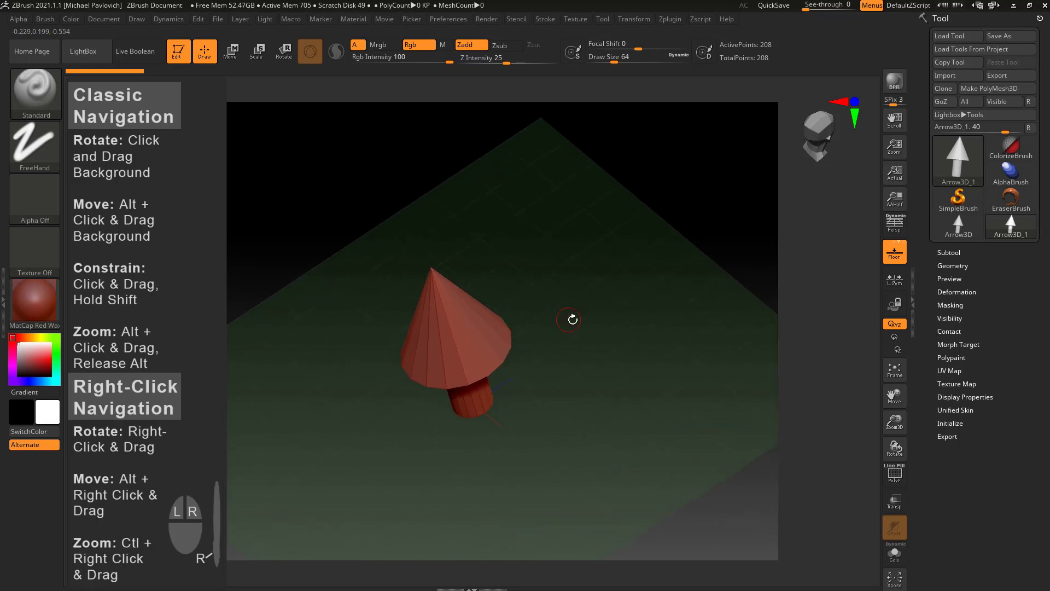
pyautogui.moveTo(556, 311)
pyautogui.keyDown('ctrl'); pyautogui.mouseDown(button='right')
pyautogui.moveTo(540, 304)
pyautogui.moveTo(550, 346)
pyautogui.moveTo(543, 303)
pyautogui.mouseUp(button='right'); pyautogui.keyUp('ctrl')
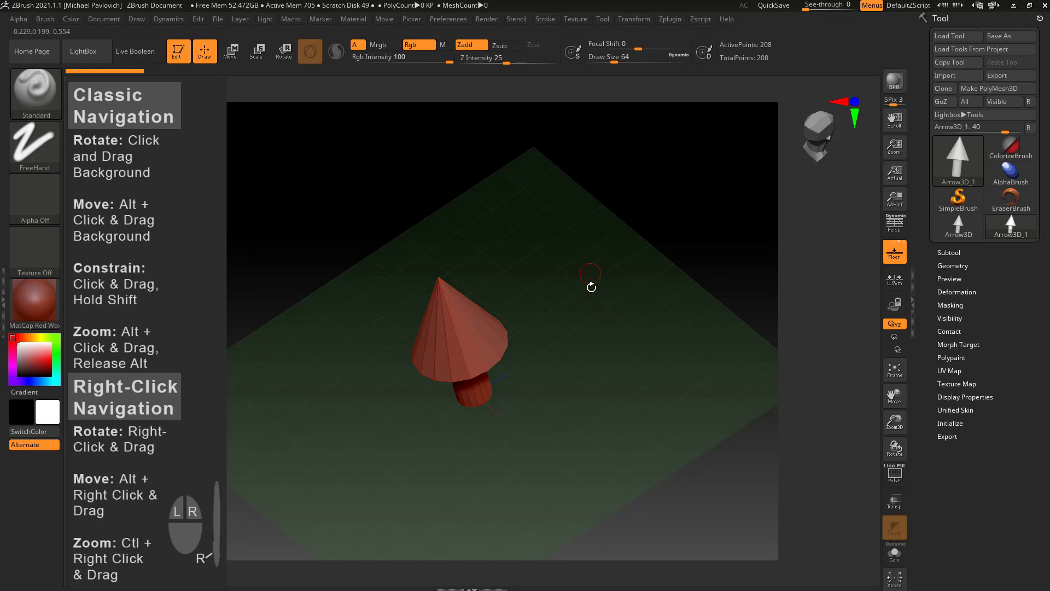
pyautogui.keyDown('alt'); pyautogui.moveTo(593, 285); pyautogui.dragTo(618, 322, button='right'); pyautogui.keyUp('alt')
# Step: Pan the arrow away from the canvas centre and practice zooming in and out on its cone tip and shaft
pyautogui.keyDown('alt'); pyautogui.moveTo(676, 285); pyautogui.dragTo(473, 312, button='right'); pyautogui.keyUp('alt')
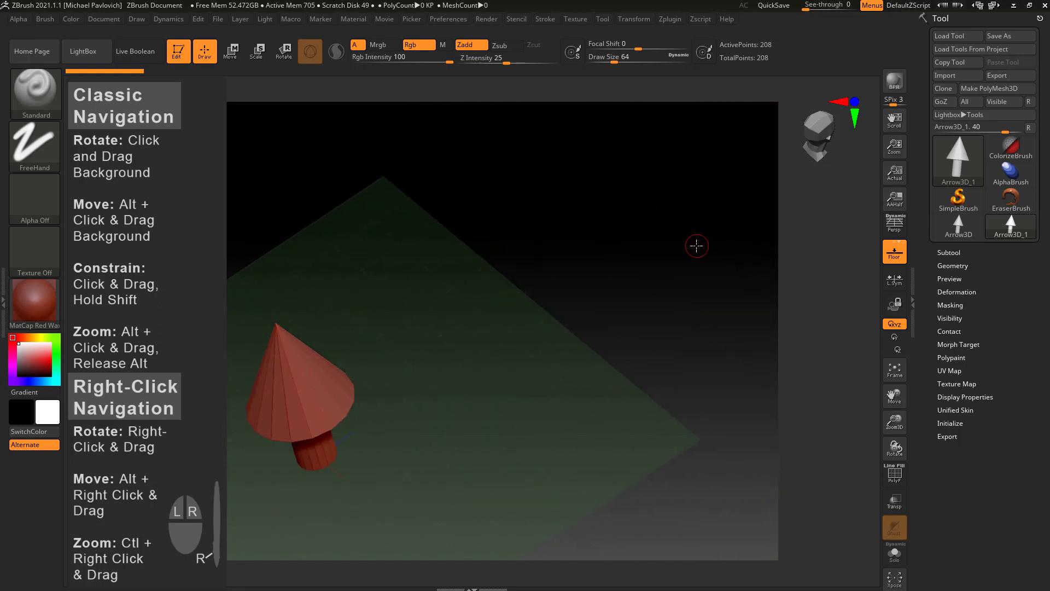
pyautogui.keyDown('ctrl'); pyautogui.moveTo(696, 244); pyautogui.dragTo(628, 321, button='right'); pyautogui.keyUp('ctrl')
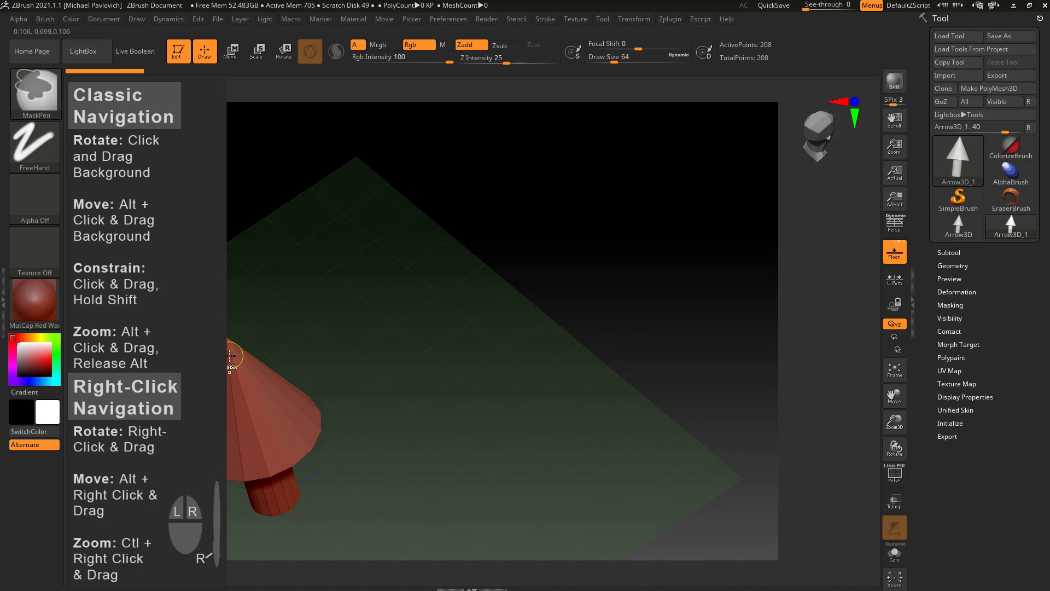
pyautogui.moveTo(229, 356)
pyautogui.keyDown('ctrl'); pyautogui.mouseDown(button='right')
pyautogui.moveTo(384, 420)
pyautogui.moveTo(230, 348)
pyautogui.mouseUp(button='right'); pyautogui.keyUp('ctrl')
pyautogui.keyDown('ctrl'); pyautogui.moveTo(285, 505); pyautogui.dragTo(271, 451, button='right'); pyautogui.keyUp('ctrl')
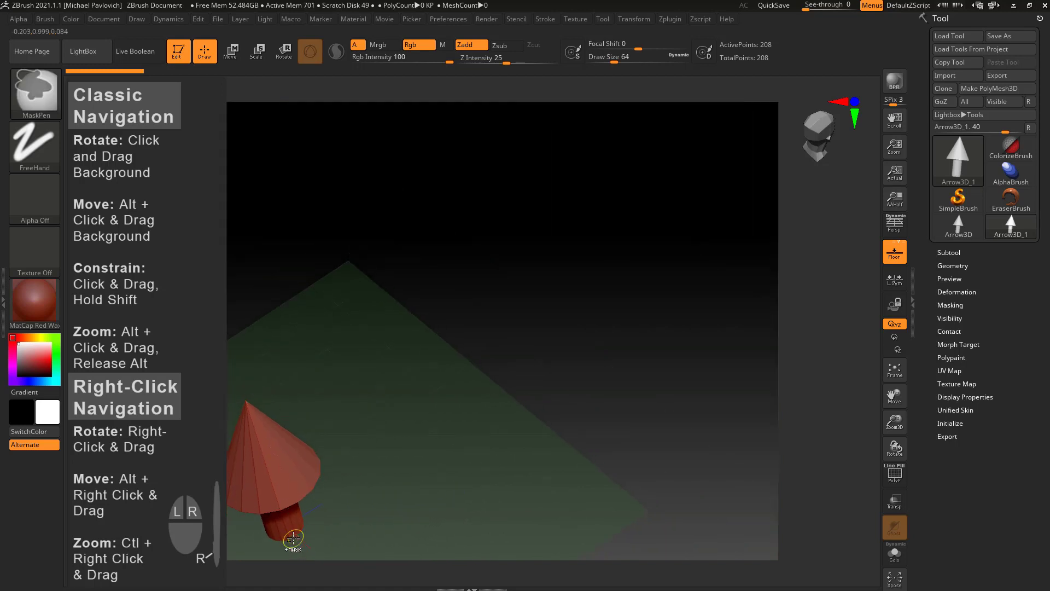
pyautogui.keyDown('ctrl'); pyautogui.moveTo(293, 538); pyautogui.dragTo(287, 413, button='right'); pyautogui.keyUp('ctrl')
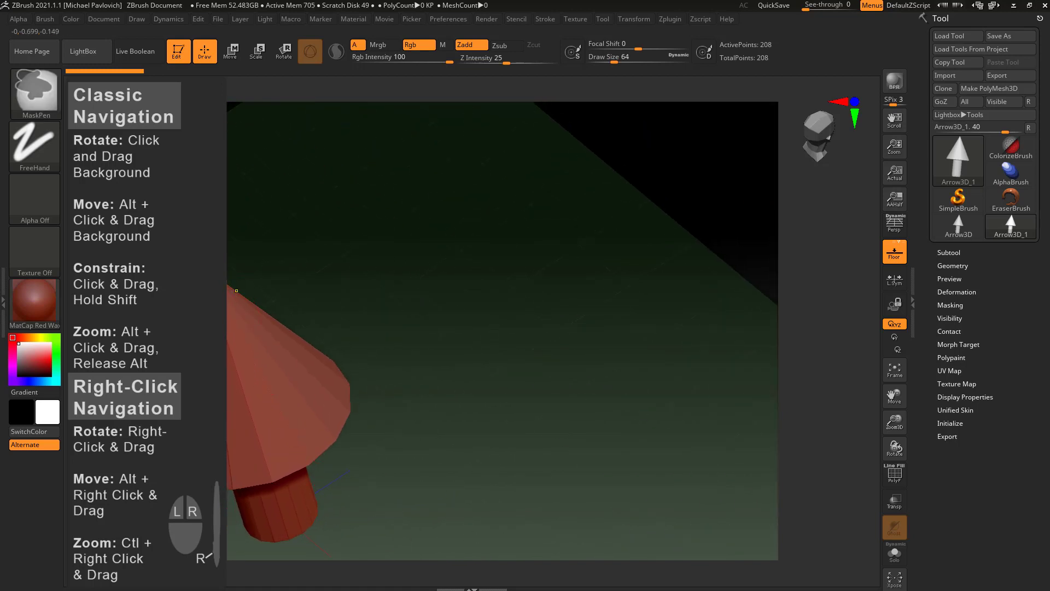
pyautogui.keyDown('ctrl'); pyautogui.moveTo(236, 290); pyautogui.dragTo(217, 330, button='right'); pyautogui.keyUp('ctrl')
# Step: Pan the arrow back to the middle of the canvas and zoom out to show the whole model
pyautogui.moveTo(393, 323); pyautogui.dragTo(607, 242, button='right')
pyautogui.moveTo(481, 249)
pyautogui.keyDown('ctrl'); pyautogui.mouseDown(button='right')
pyautogui.moveTo(492, 104)
pyautogui.moveTo(500, 371)
pyautogui.moveTo(542, 311)
pyautogui.moveTo(510, 399)
pyautogui.mouseUp(button='right'); pyautogui.keyUp('ctrl')
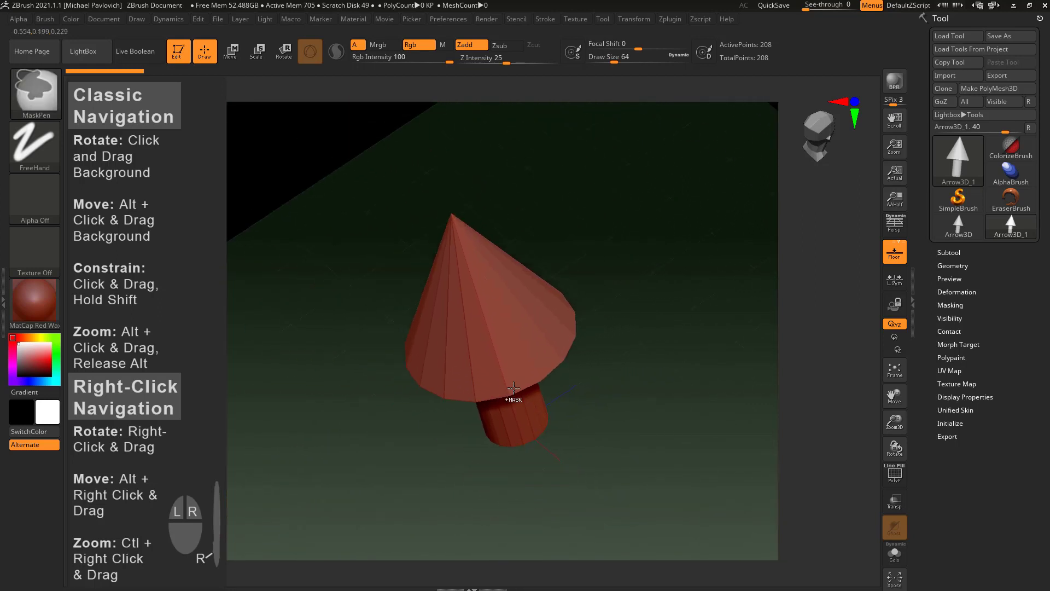
pyautogui.moveTo(538, 461)
pyautogui.keyDown('ctrl'); pyautogui.mouseDown(button='right')
pyautogui.moveTo(557, 446)
pyautogui.moveTo(466, 256)
pyautogui.moveTo(469, 326)
pyautogui.mouseUp(button='right'); pyautogui.keyUp('ctrl')
pyautogui.moveTo(452, 331)
pyautogui.keyDown('ctrl'); pyautogui.mouseDown(button='right')
pyautogui.moveTo(440, 437)
pyautogui.moveTo(440, 307)
pyautogui.mouseUp(button='right'); pyautogui.keyUp('ctrl')
pyautogui.keyDown('ctrl'); pyautogui.moveTo(650, 325); pyautogui.dragTo(612, 335, button='right'); pyautogui.keyUp('ctrl')
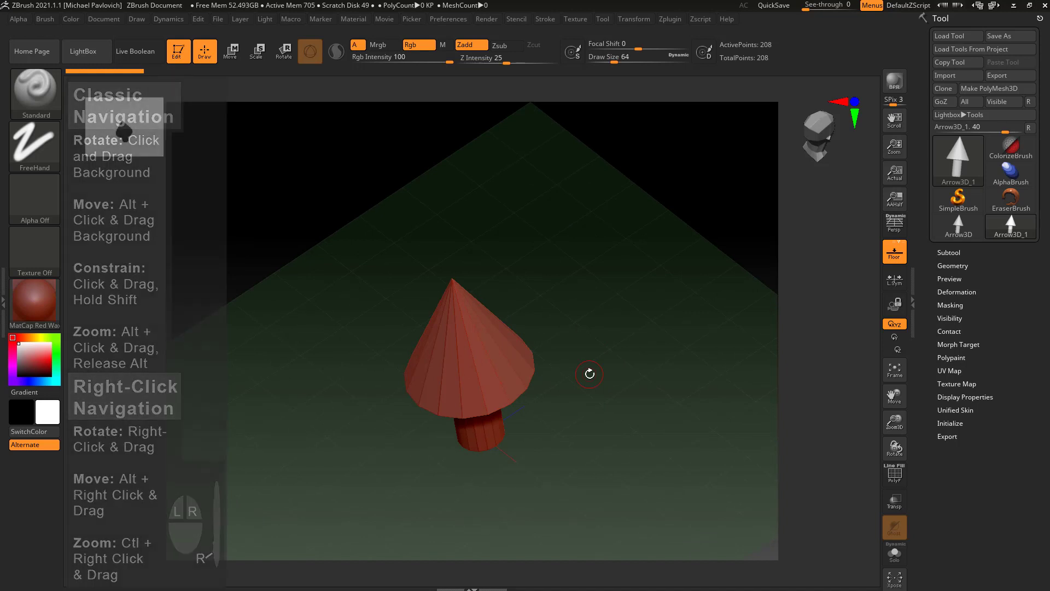
# Step: Move the arrow completely out of view and fit the mesh back into the canvas with Frame
pyautogui.moveTo(702, 301); pyautogui.dragTo(550, 343, button='right')
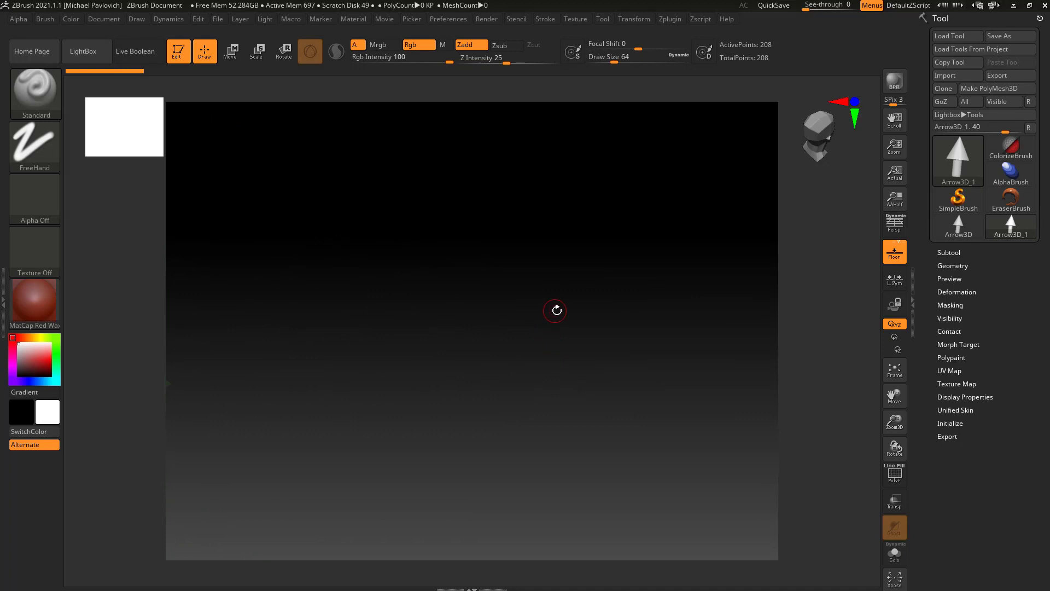
pyautogui.click(894, 376)
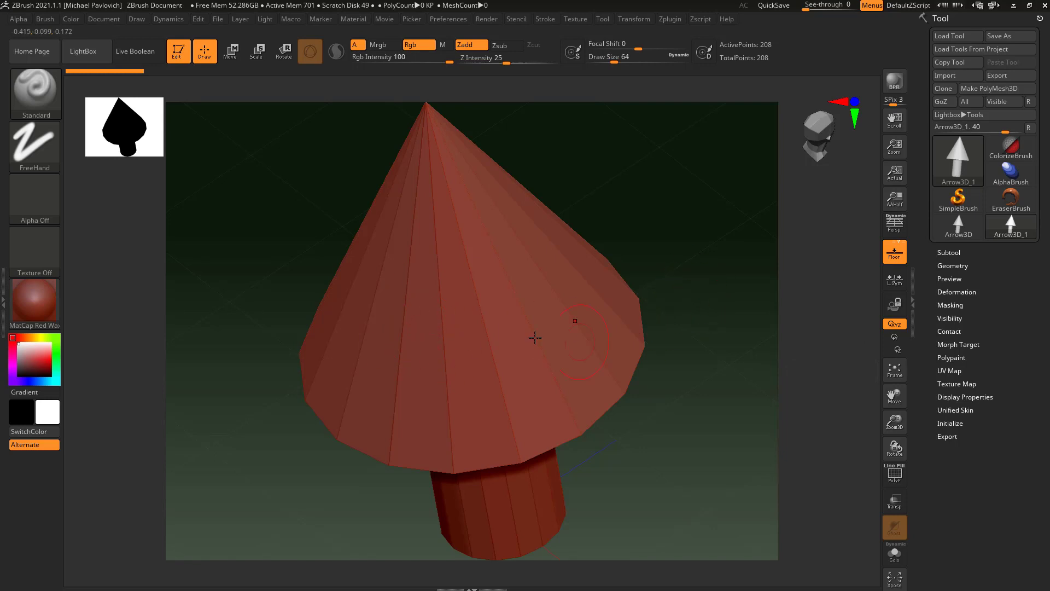